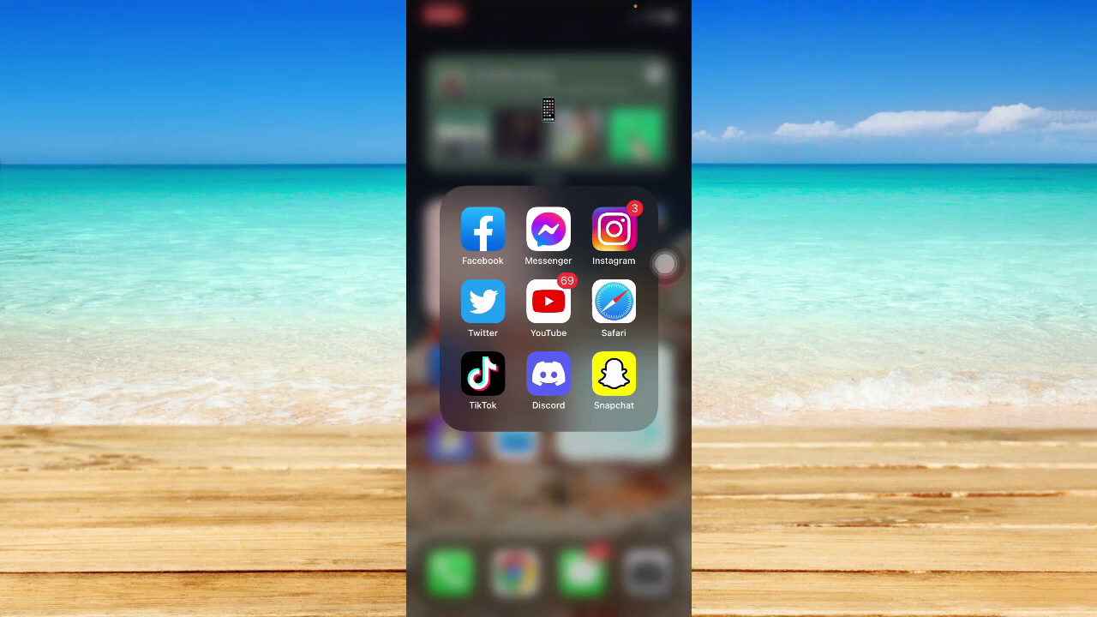
Launch Snapchat from the social apps folder and start recording a video snap
click(614, 374)
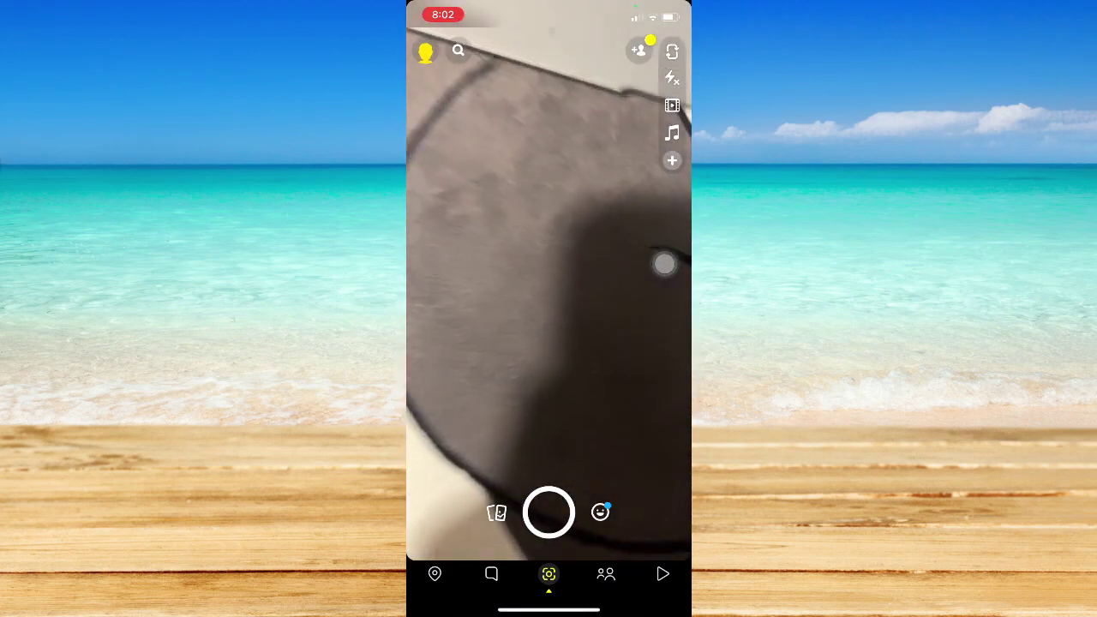
click(549, 512)
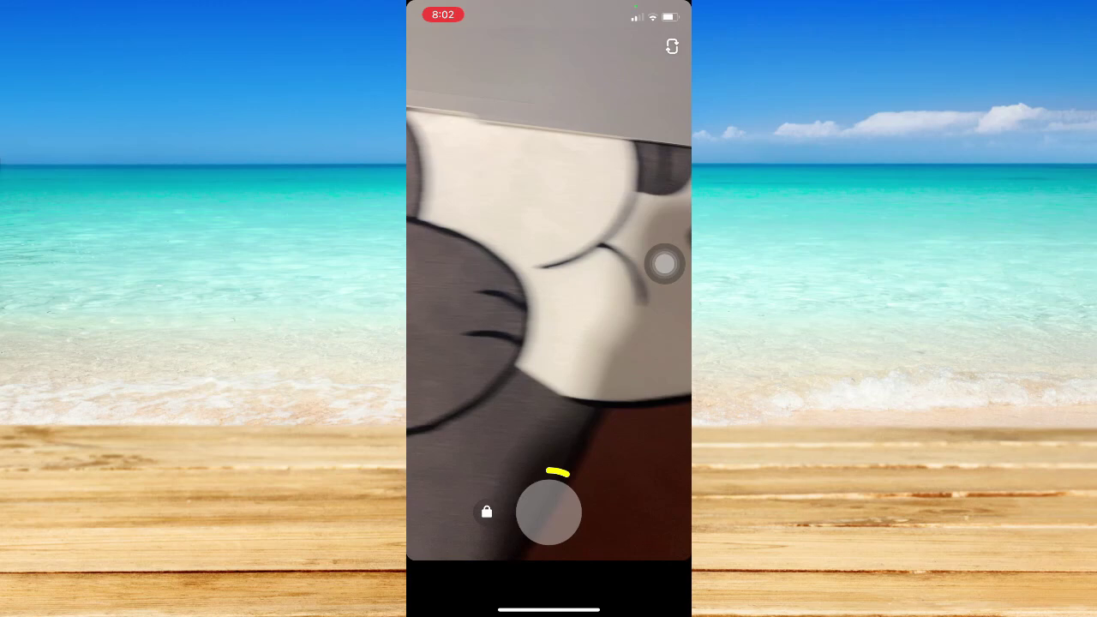
Stop recording so the captured video loops in the snap preview editor
drag(665, 264, 660, 260)
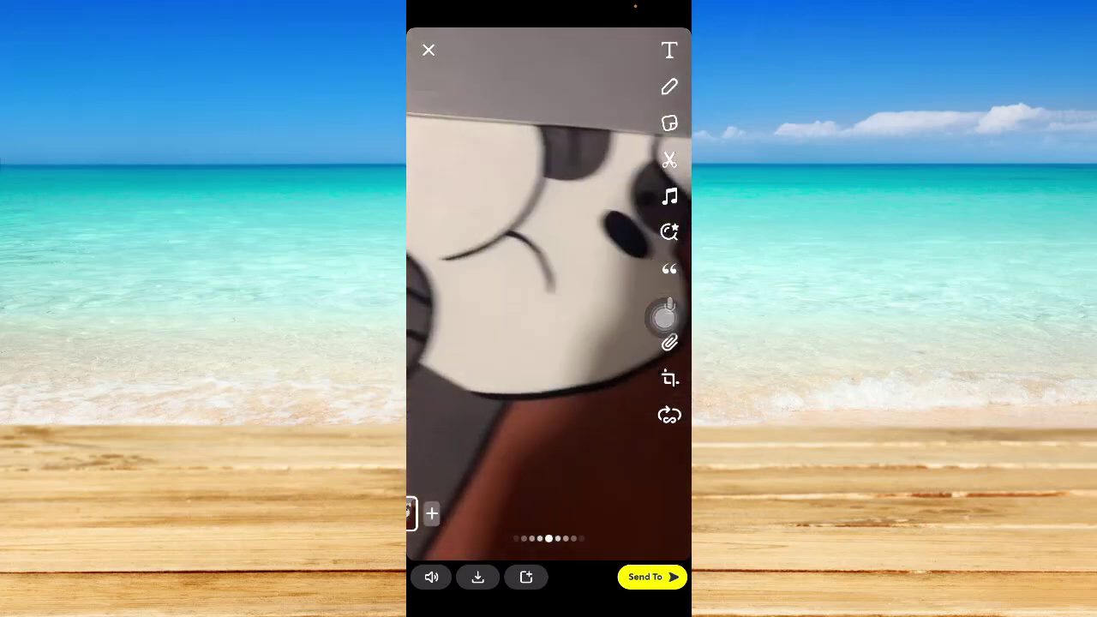
Switch the clip's loop setting to Bounce, revealing the frame timeline
click(669, 416)
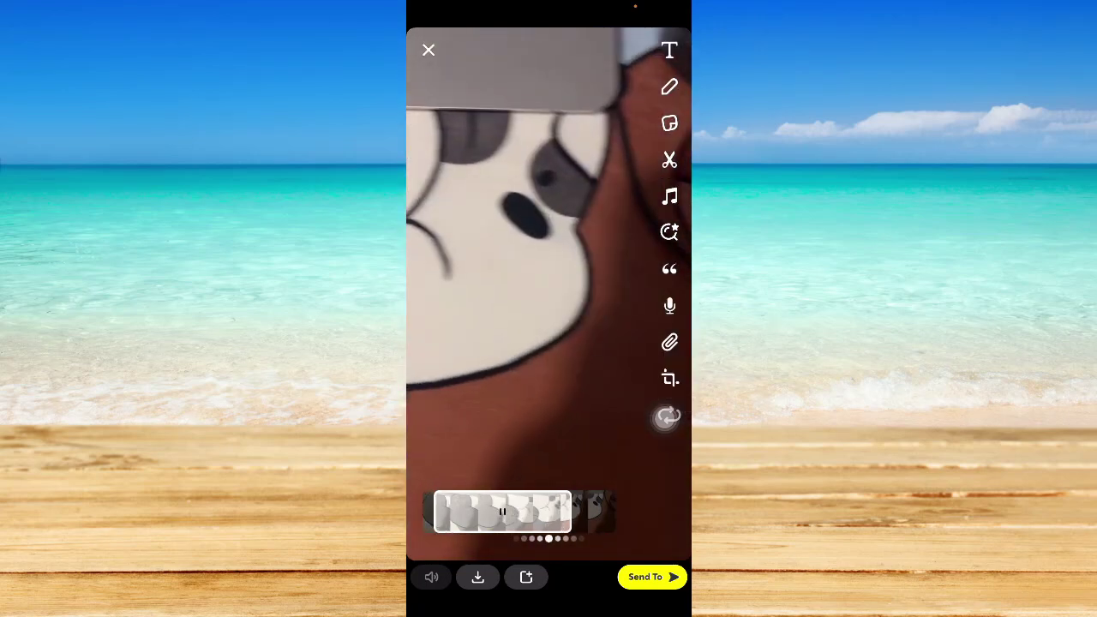
Shift the bounce trim window to a later stretch of the recorded clip
mouse_move(516, 531)
mouse_down()
mouse_move(631, 419)
mouse_move(514, 512)
mouse_move(622, 443)
mouse_move(665, 397)
mouse_up()
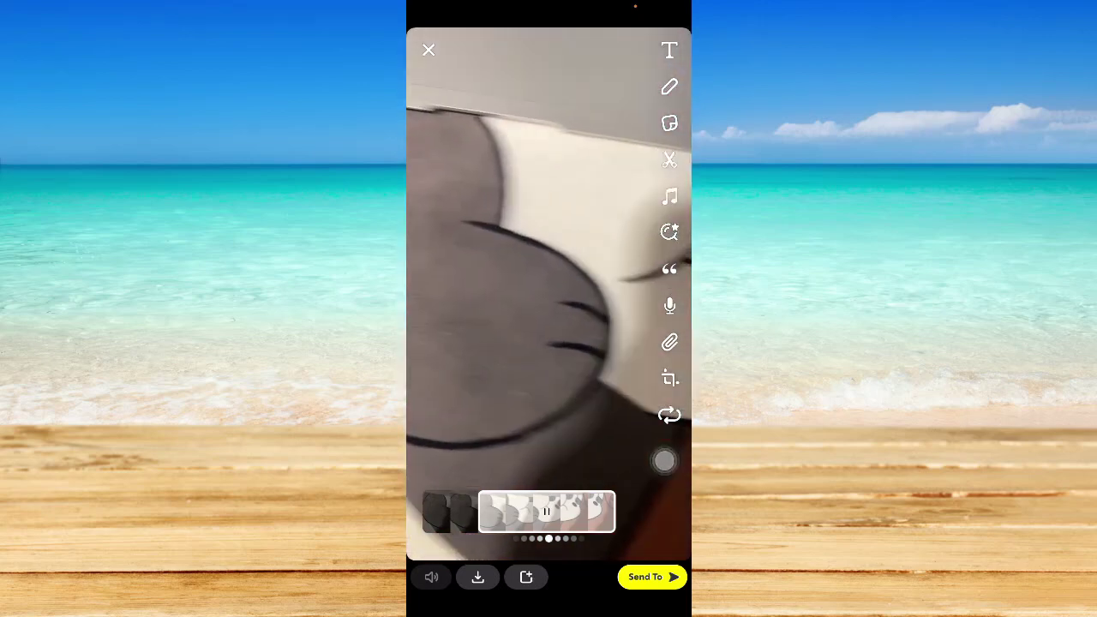
drag(548, 610, 549, 386)
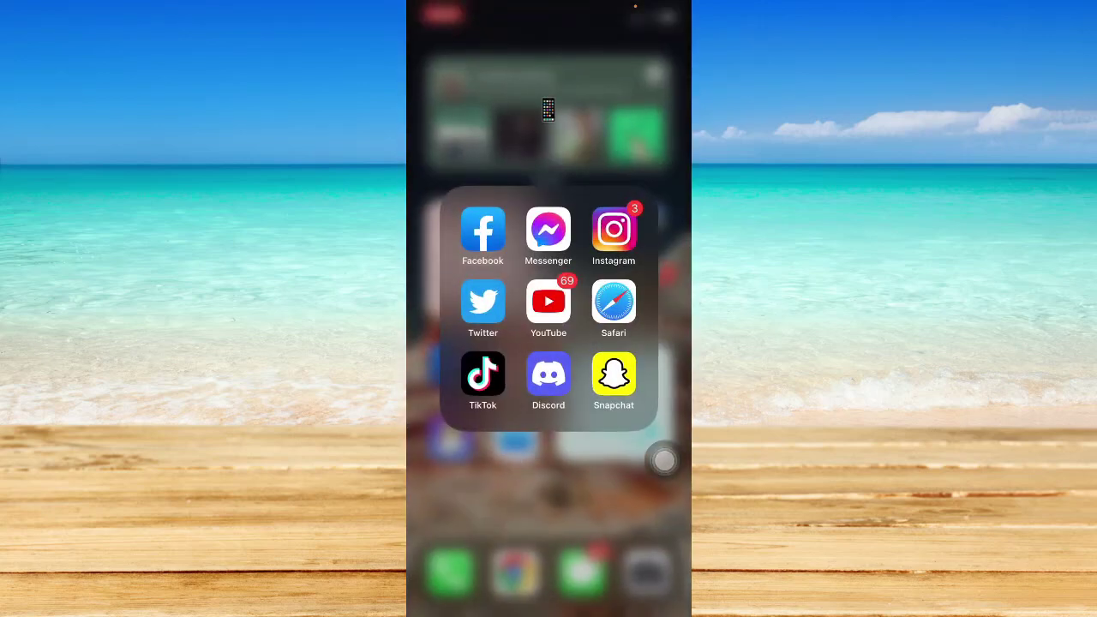